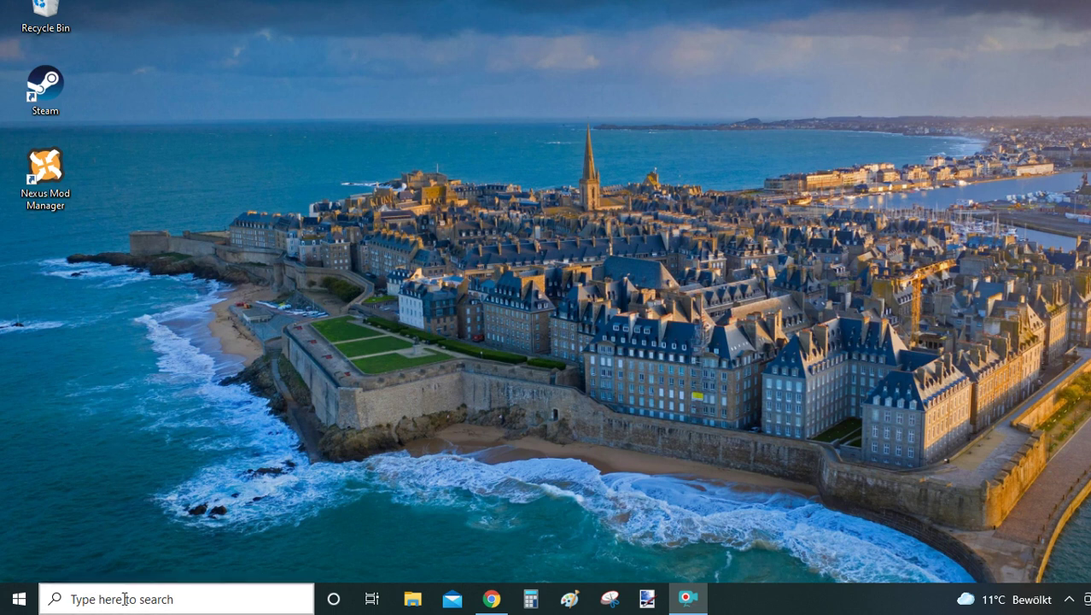
Search for 'nexus' and choose Uninstall on the Nexus Mod Manager search result
click(124, 599)
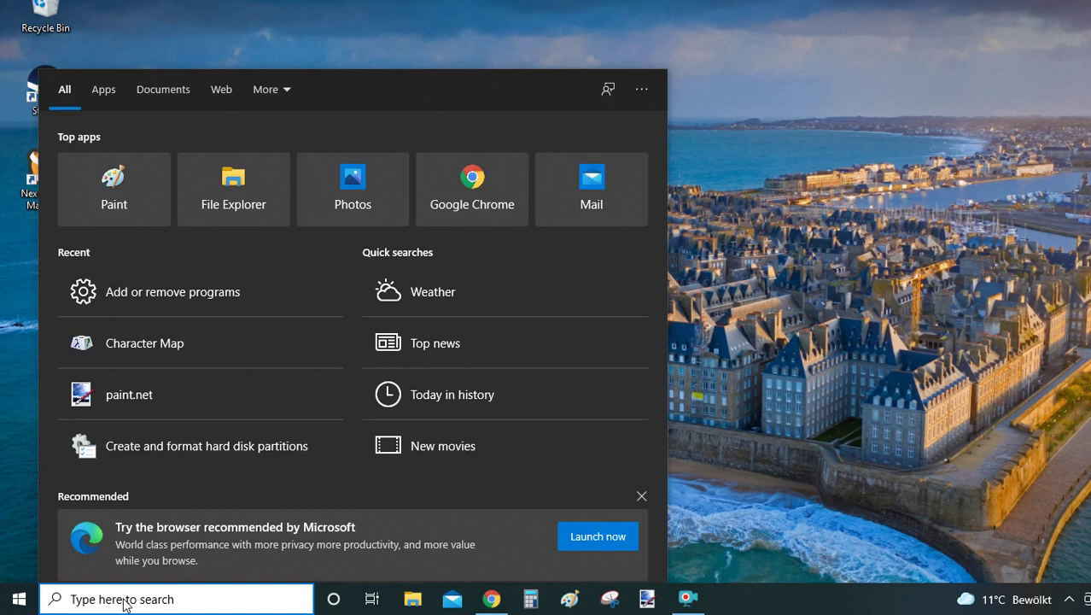
text(nexus)
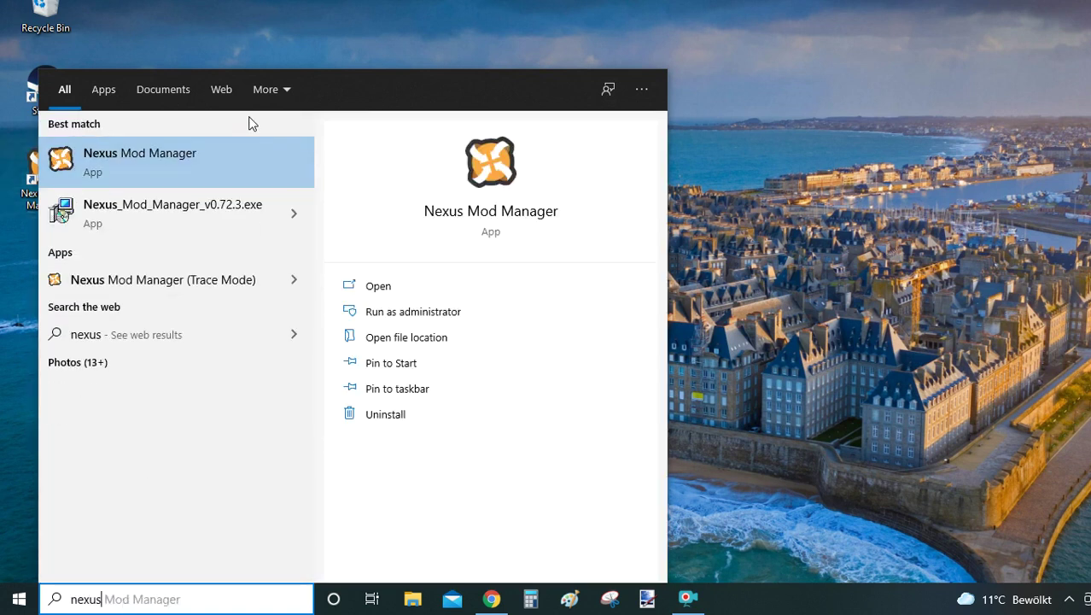
right_click(120, 162)
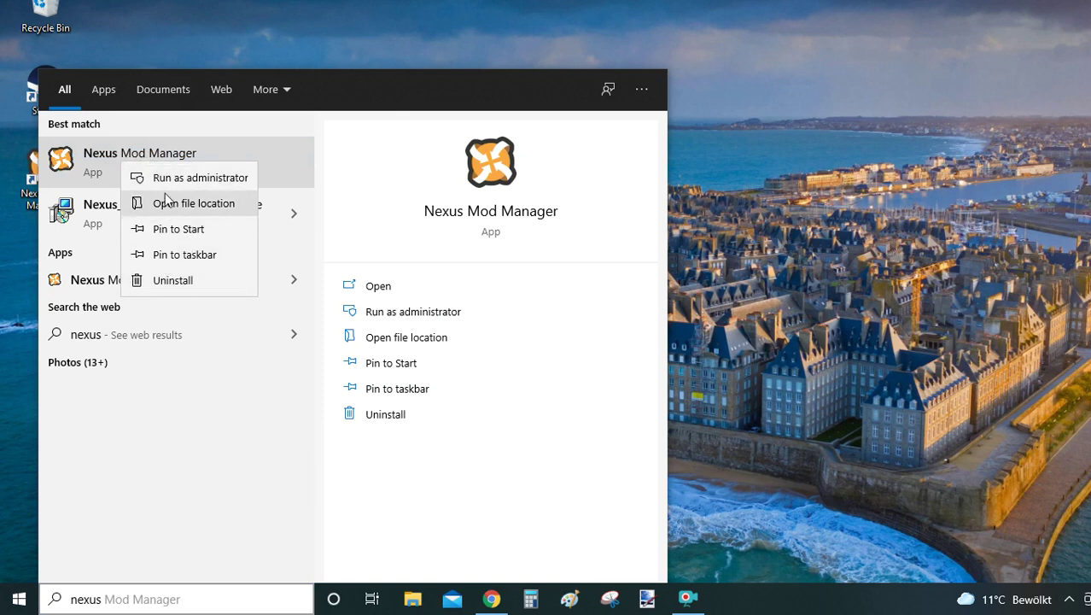
click(207, 280)
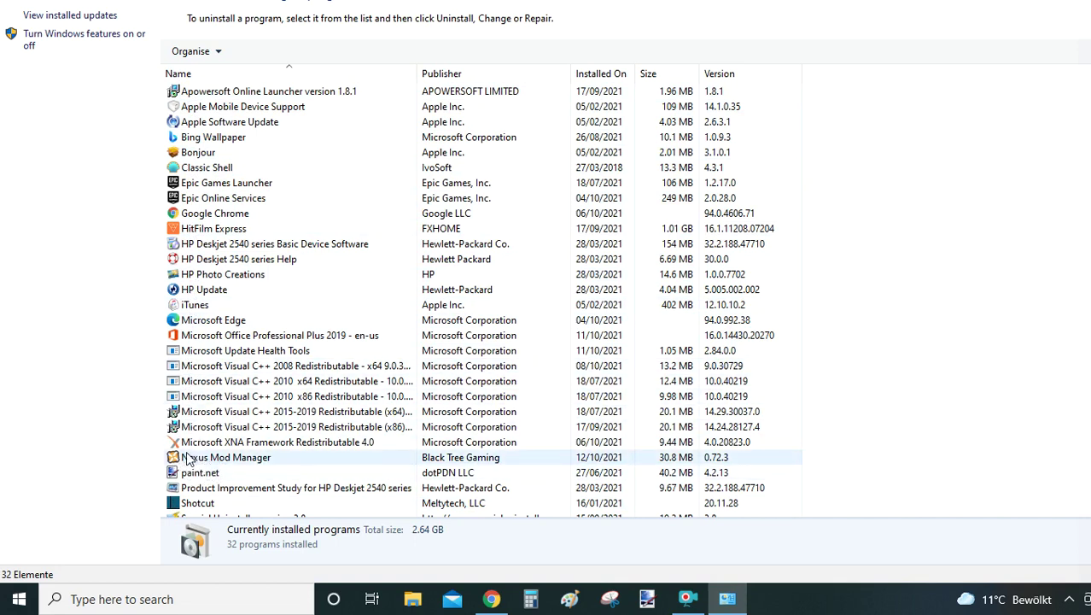
Launch Nexus Mod Manager's uninstaller from Programs and Features, then decline the removal with No
click(219, 462)
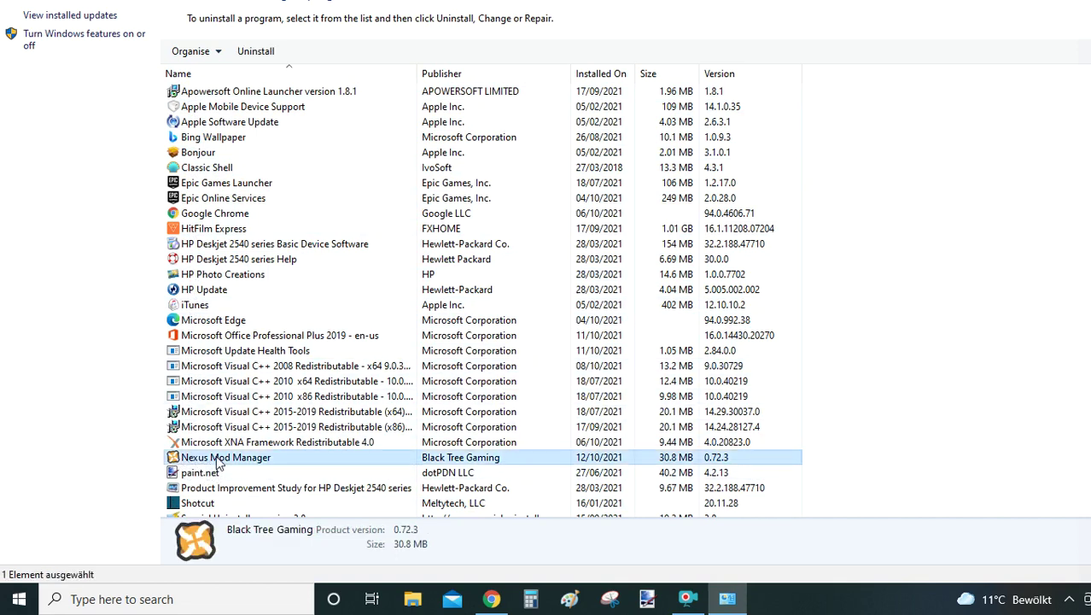
double_click(219, 461)
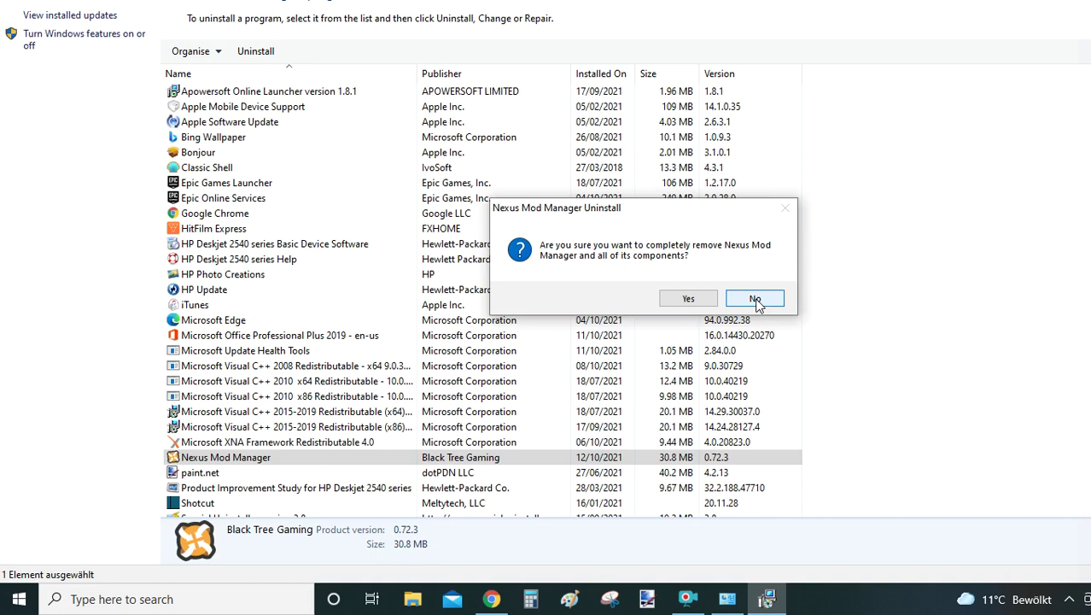
click(755, 299)
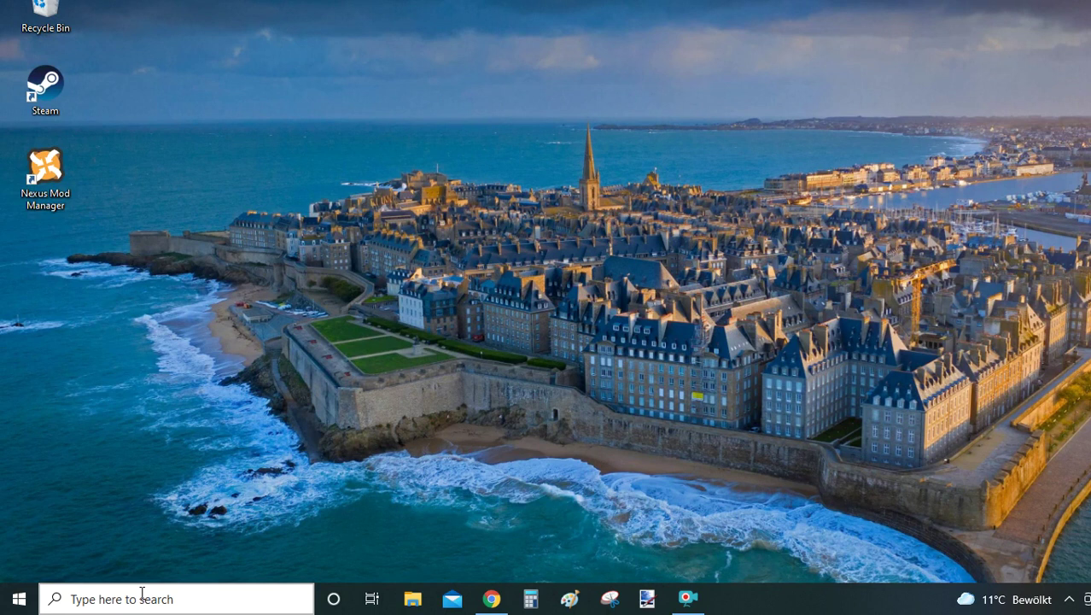
Search for 'remove' and open the Add or remove programs settings page
click(141, 595)
text(r)
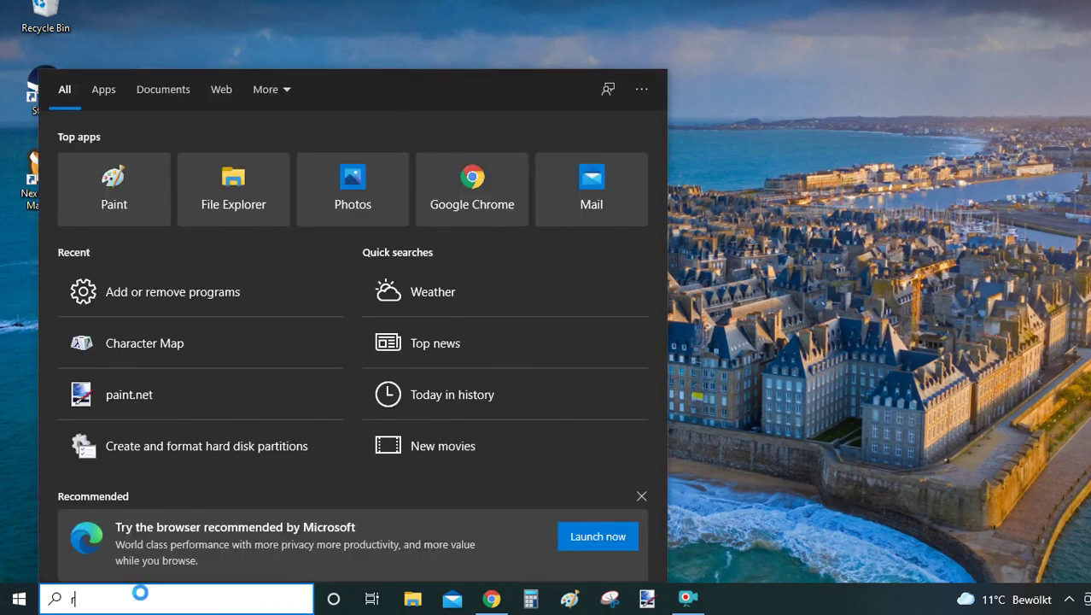
text(emo)
key(BackSpace)
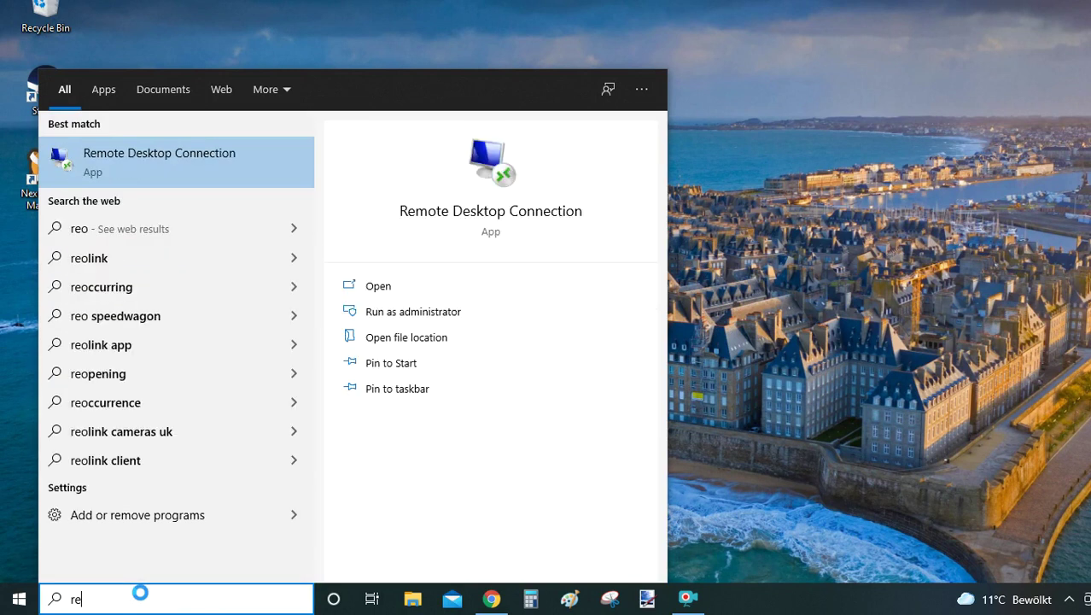
text(move)
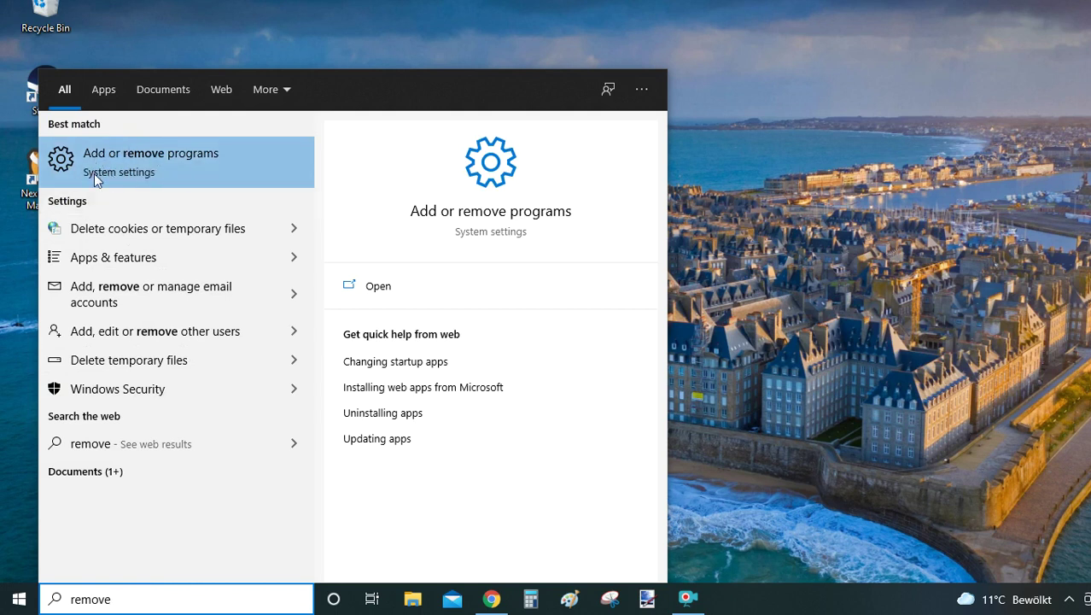
click(127, 153)
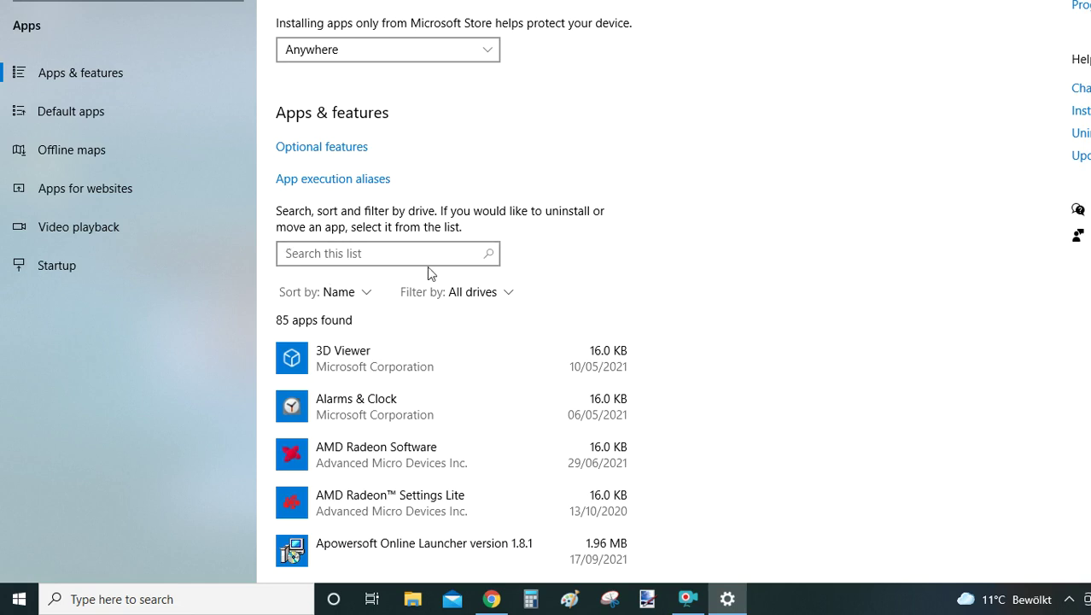
Filter Apps & features for 'nexus', attempt to uninstall Nexus Mod Manager, then close Settings
click(359, 253)
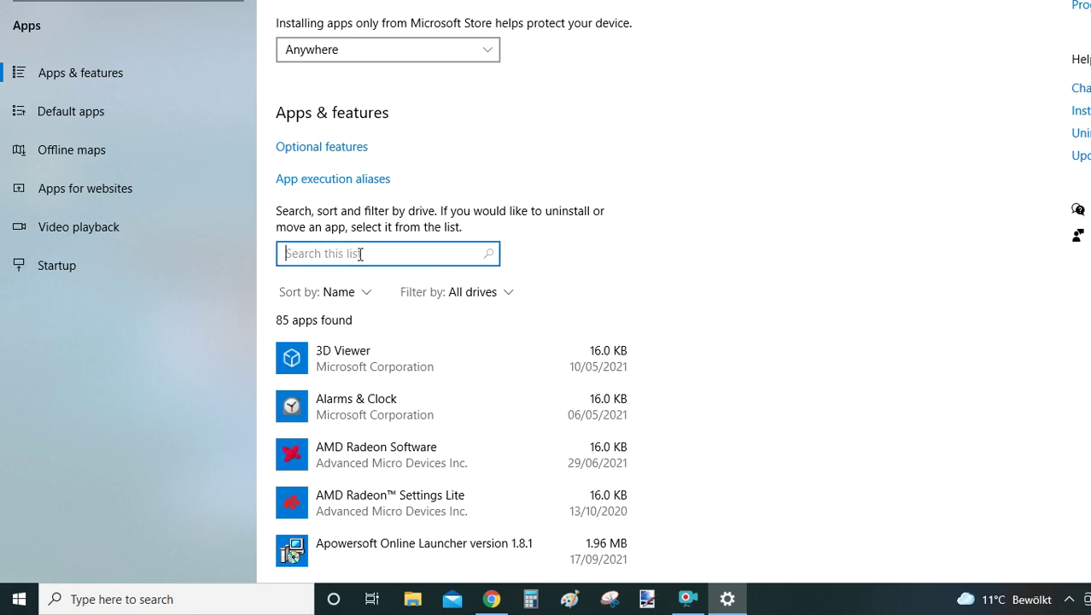
text(nexus)
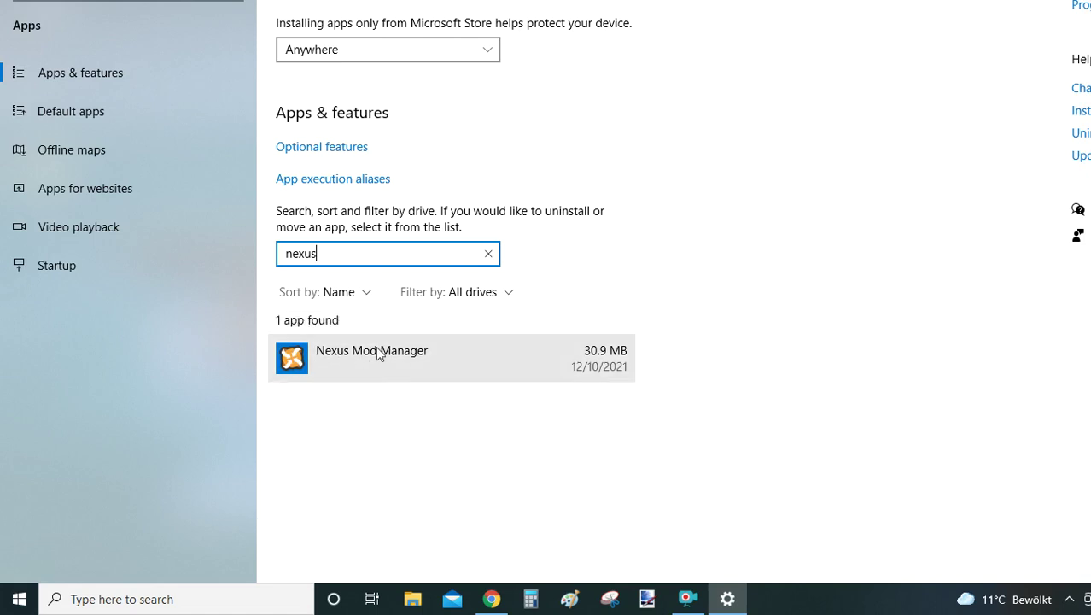
click(330, 365)
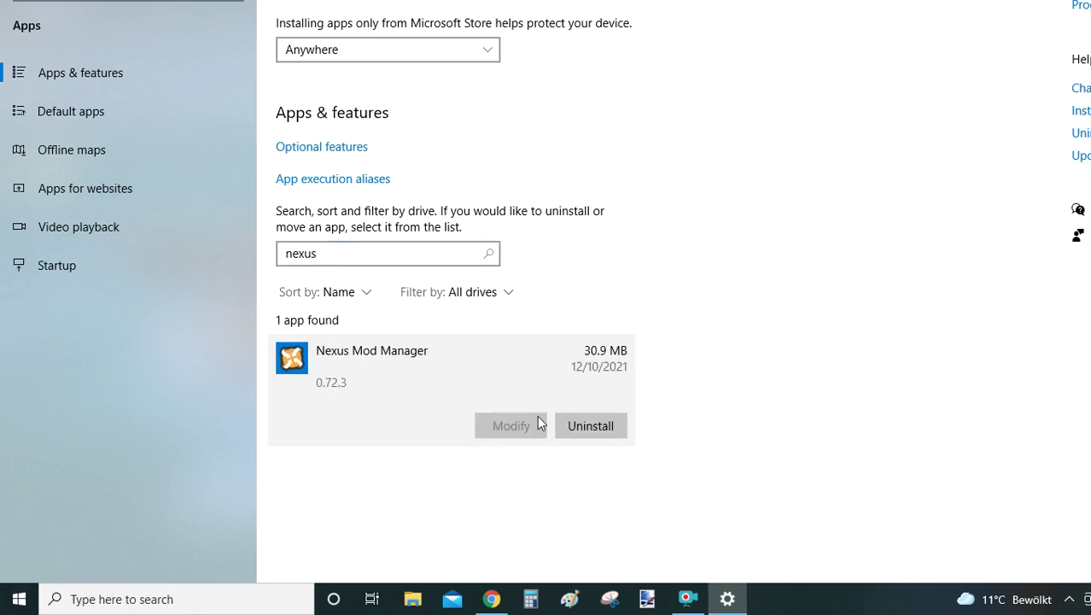
click(595, 427)
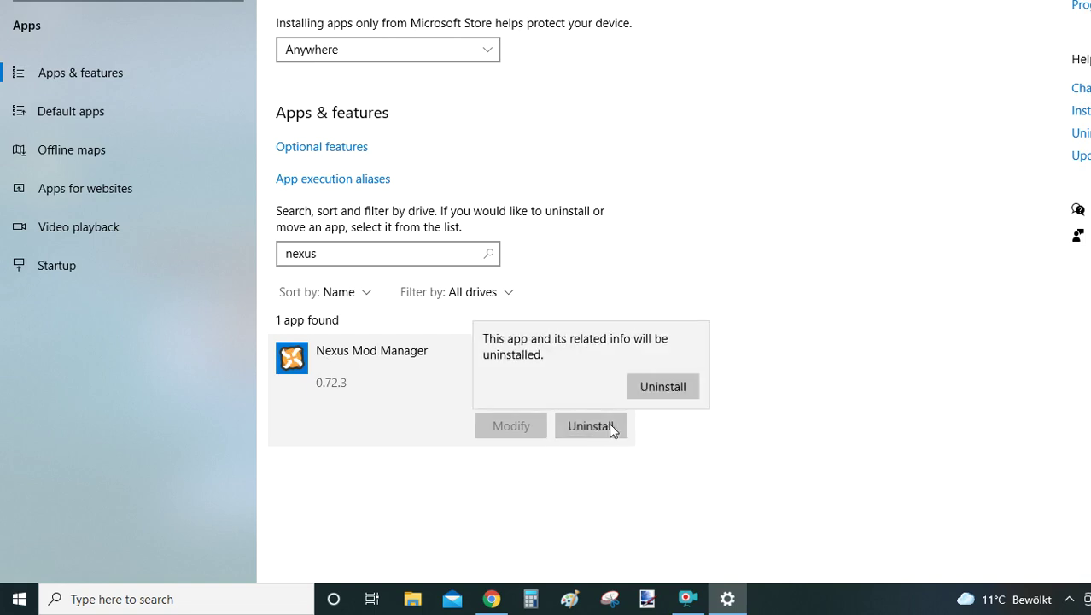
click(691, 387)
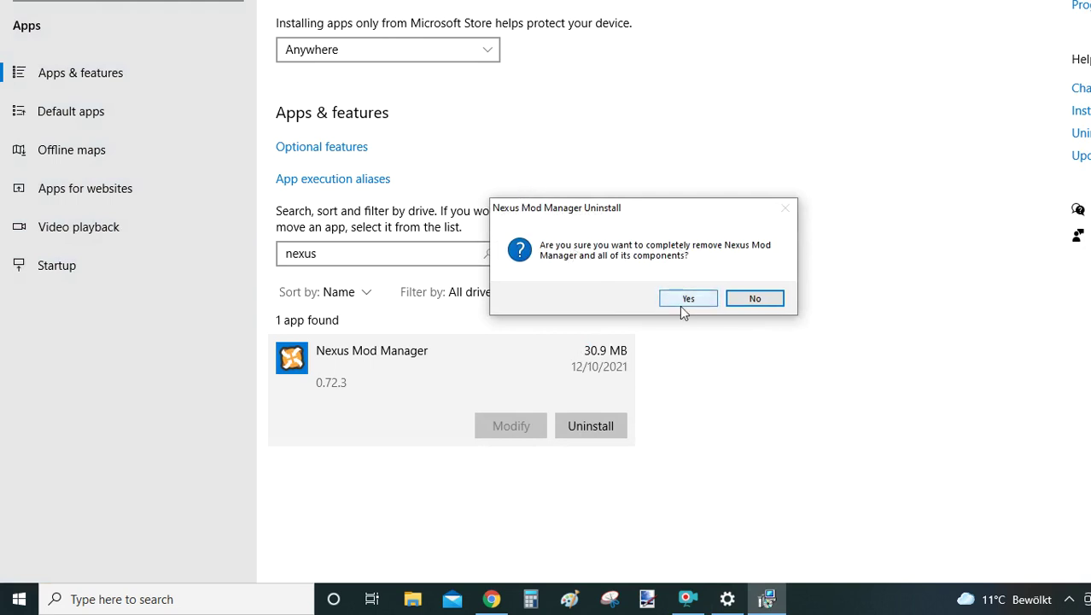
click(755, 299)
key(alt+F4)
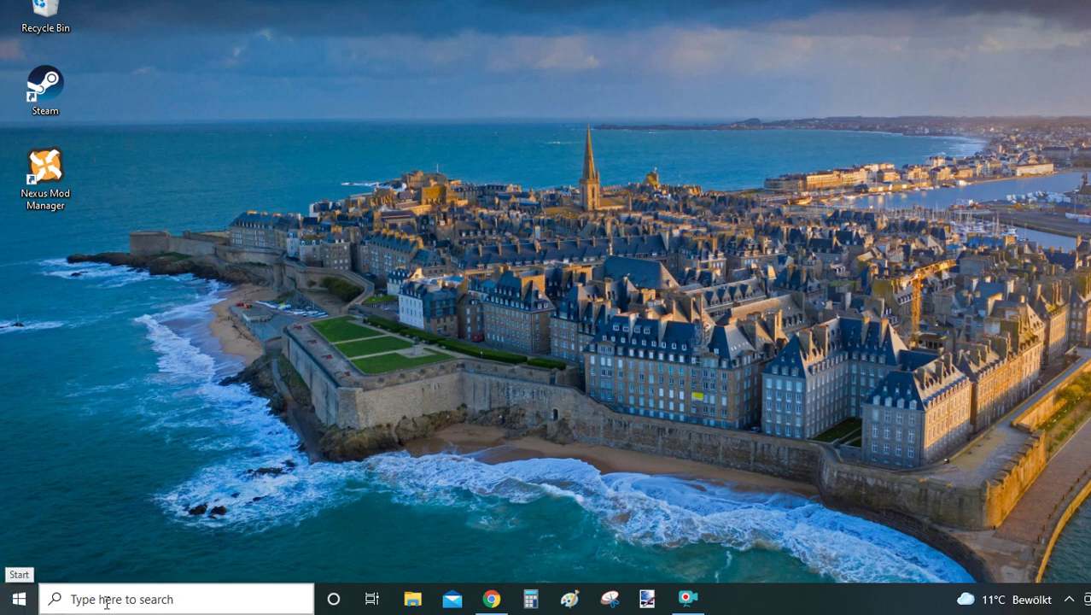
Open This PC in File Explorer from the Start menu
click(19, 598)
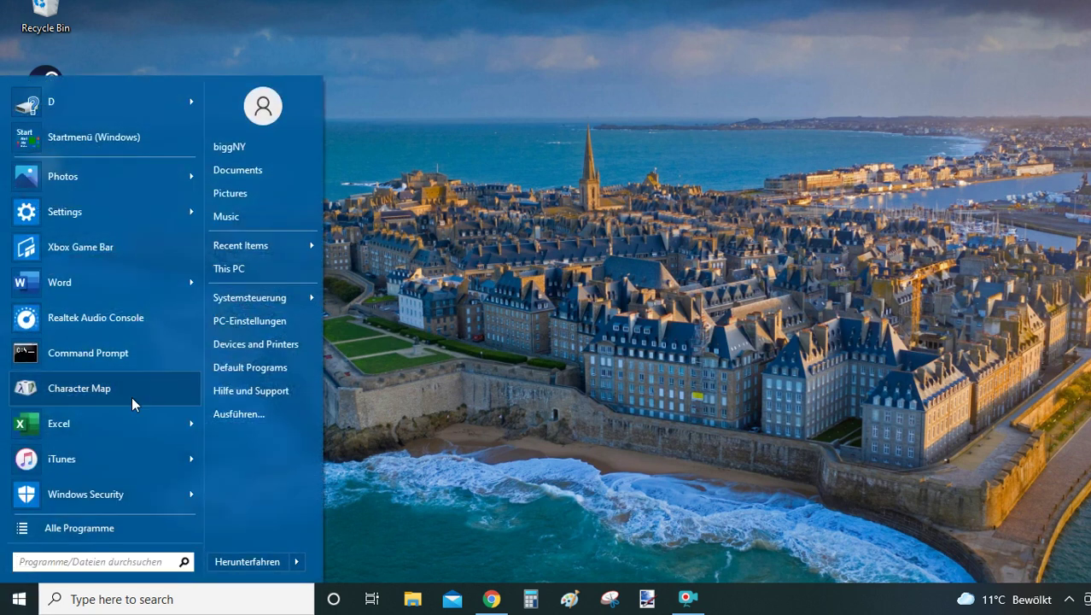
click(230, 268)
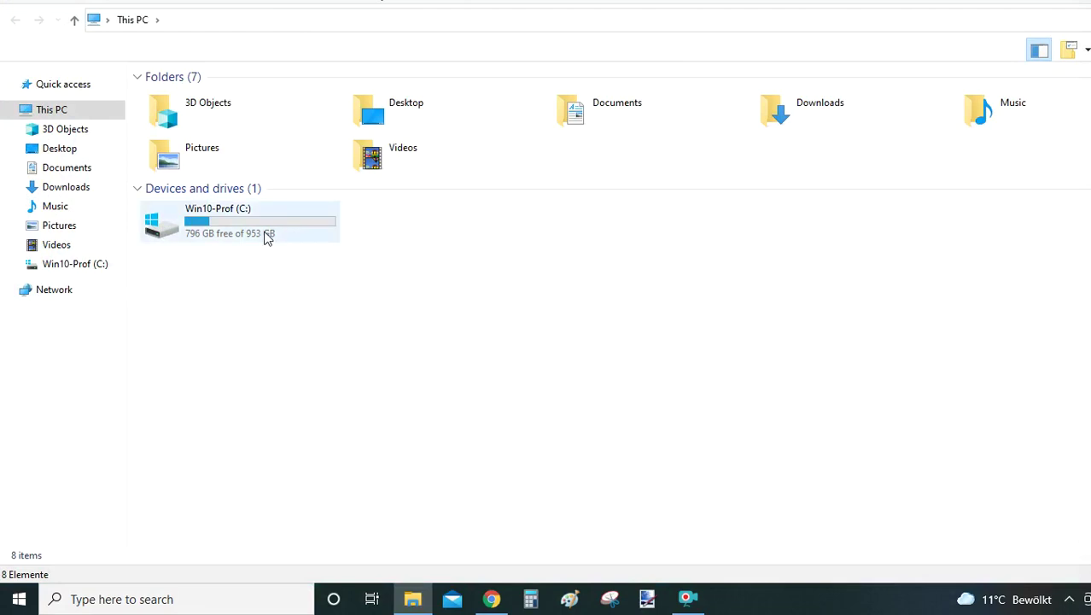
mouse_move(244, 216)
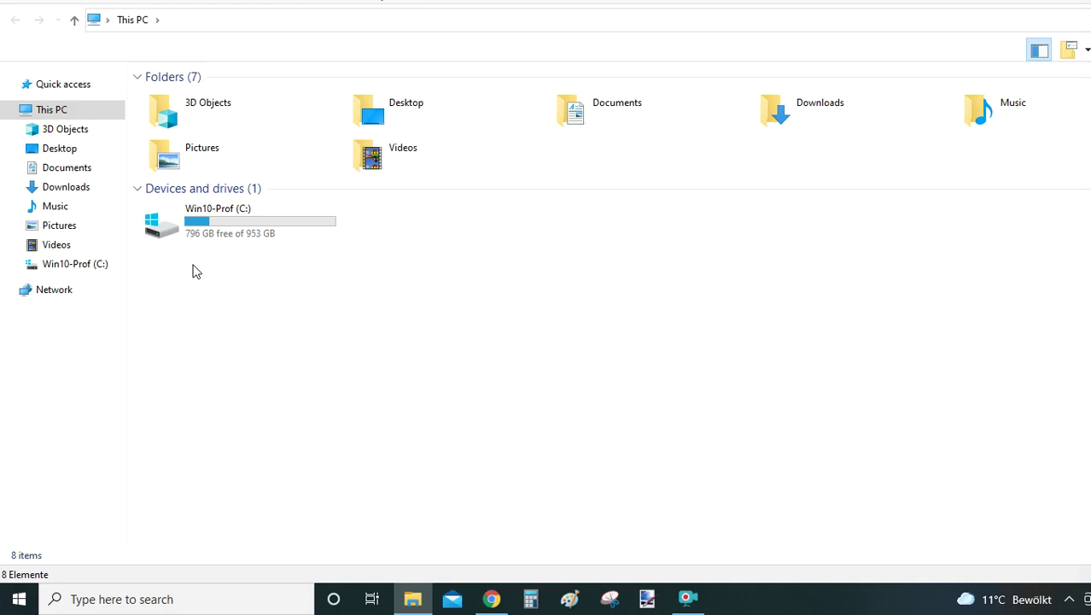
Browse to C:\Program Files\Nexus Mod Manager\uninstall
mouse_move(194, 245)
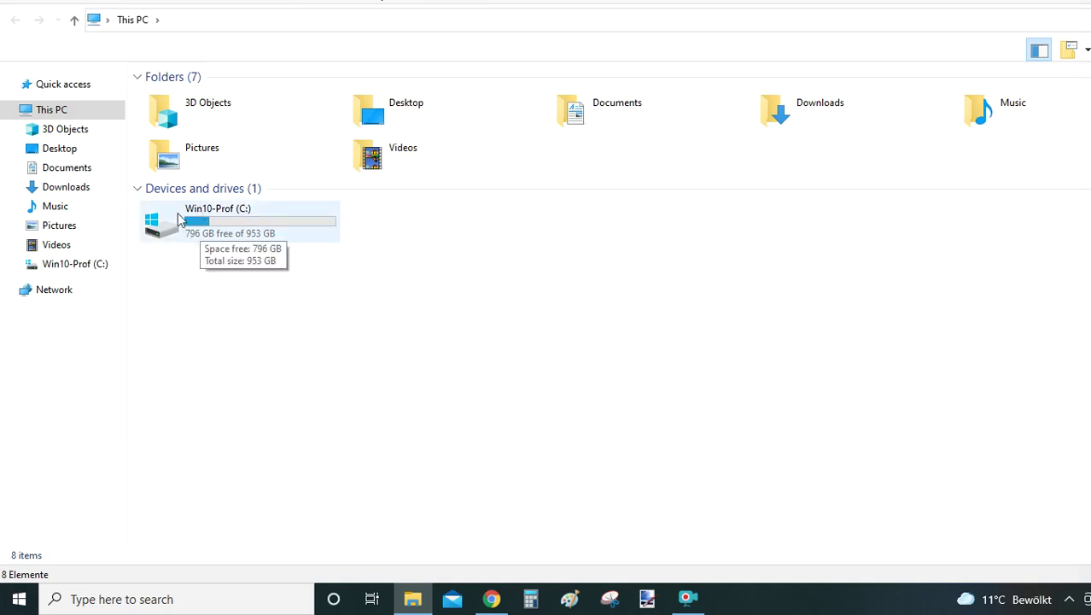
click(163, 235)
double_click(164, 235)
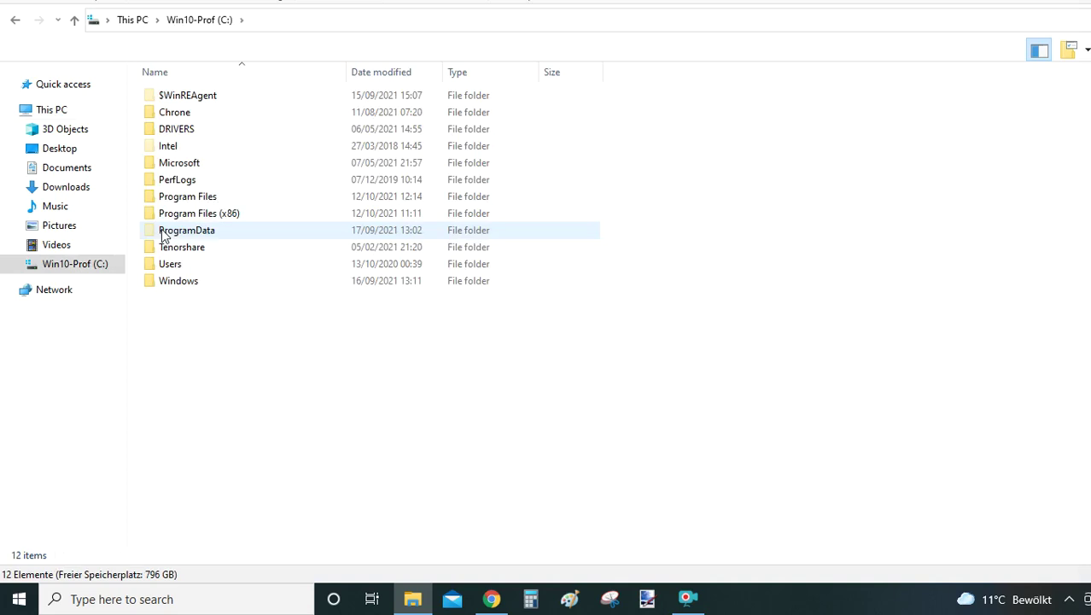
click(215, 199)
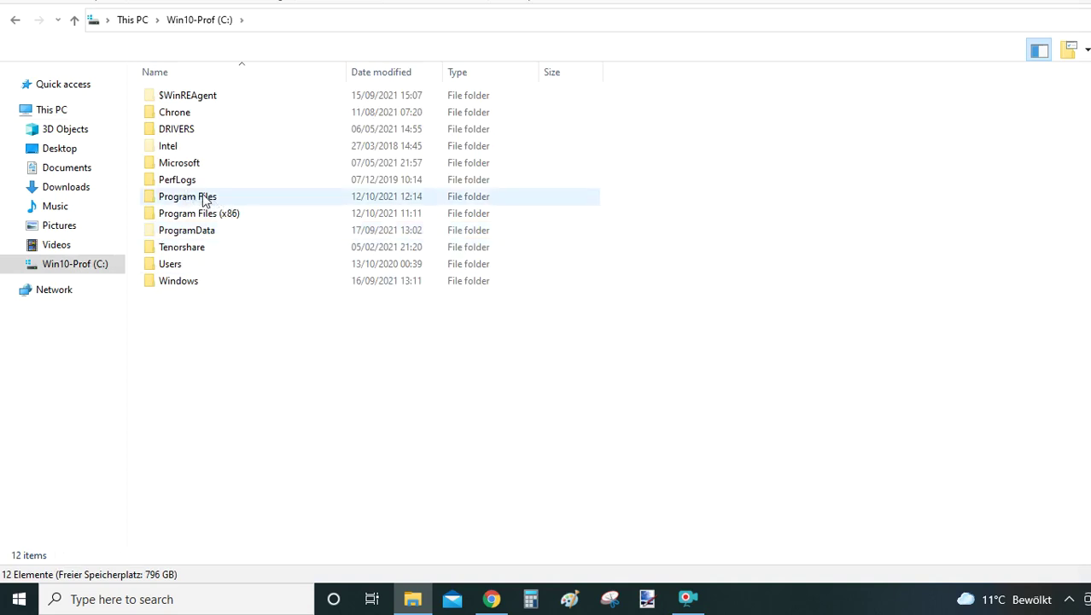
double_click(205, 198)
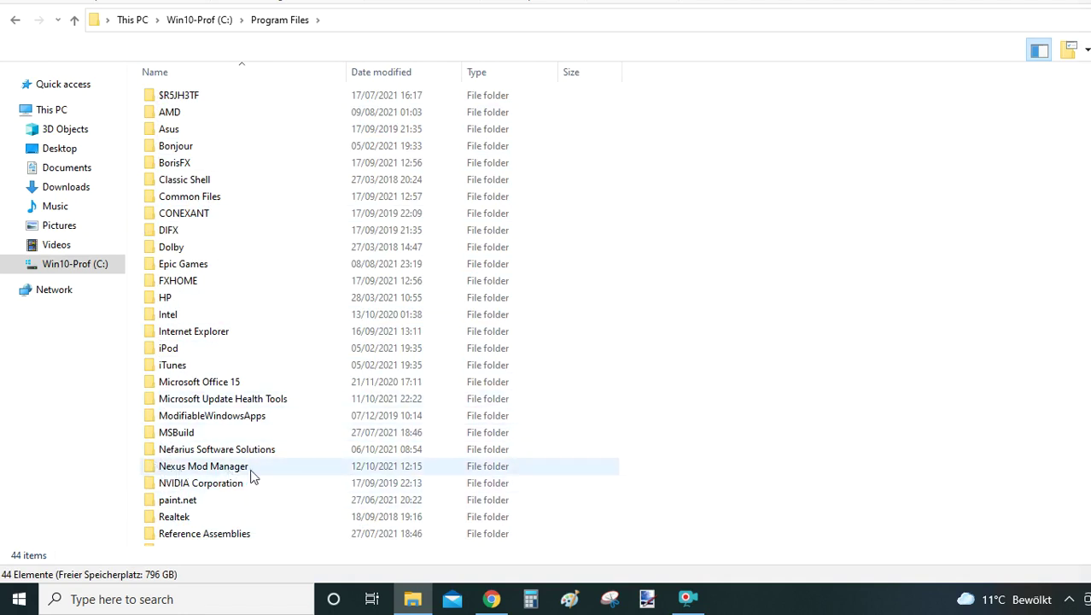
mouse_move(209, 475)
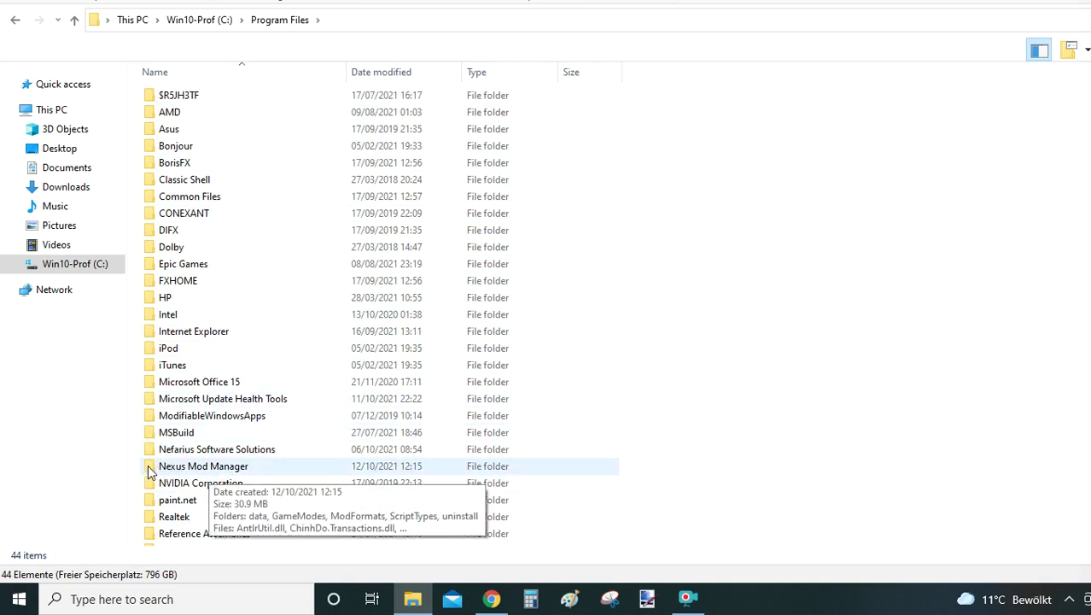
double_click(146, 468)
scroll(196, 358, down, 2)
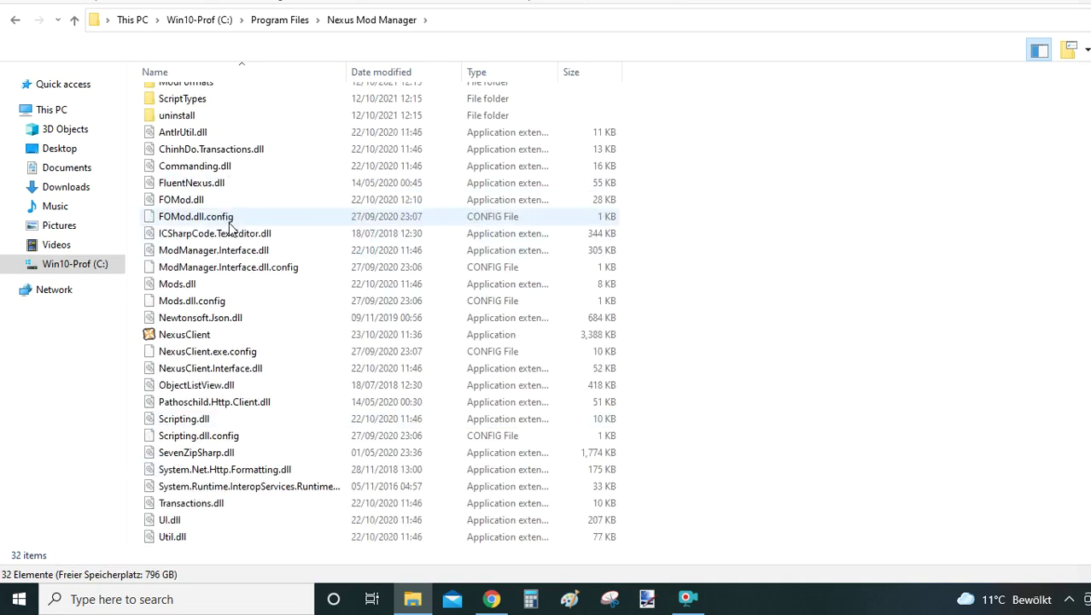
scroll(213, 322, up, 2)
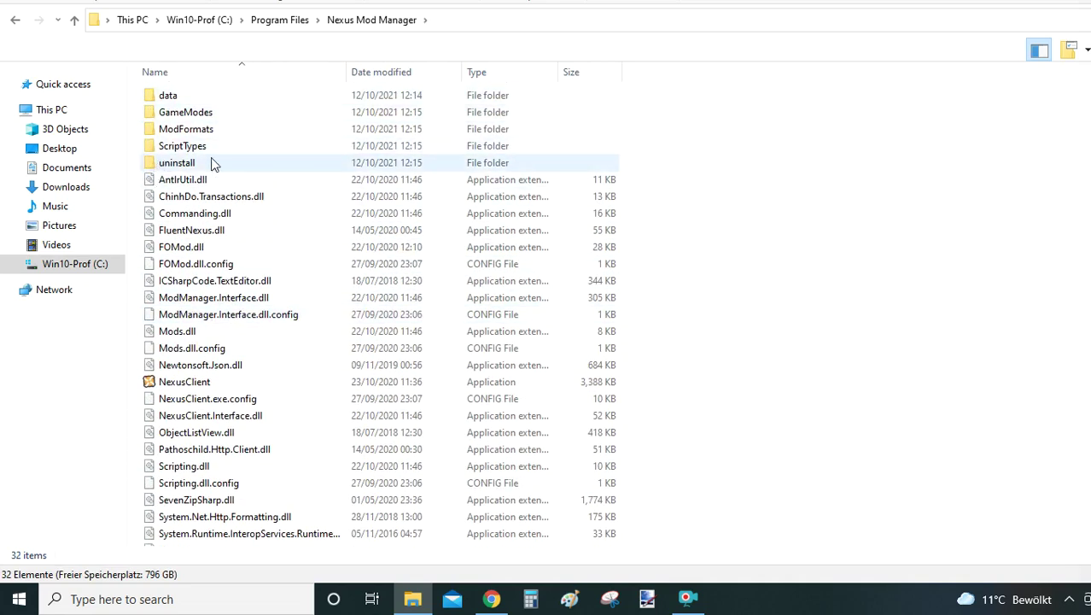
double_click(150, 166)
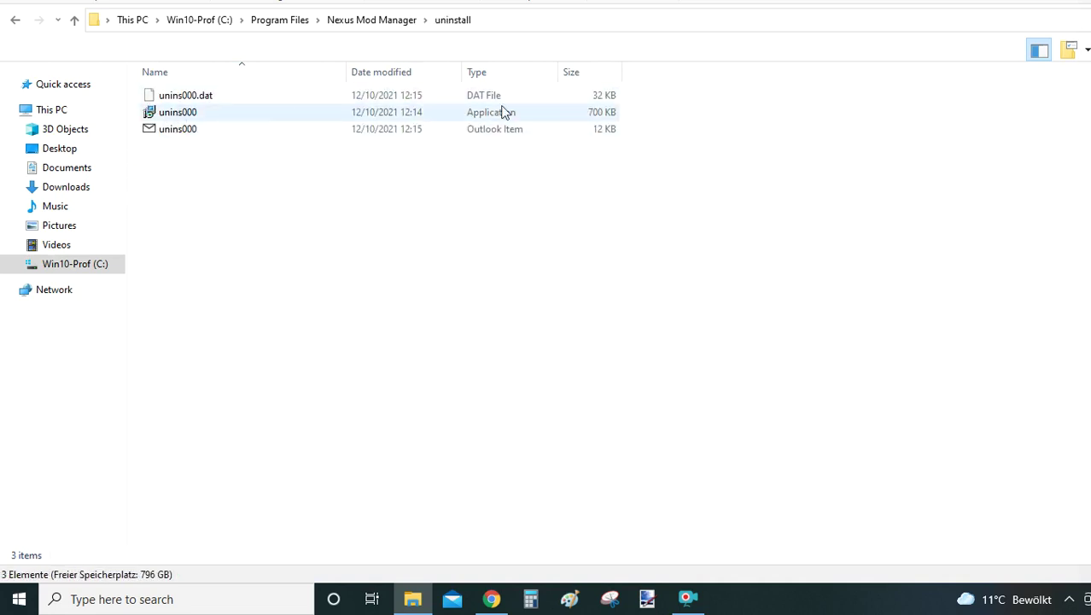
Run unins000, confirm full removal including configuration files, and dismiss the success message
click(166, 112)
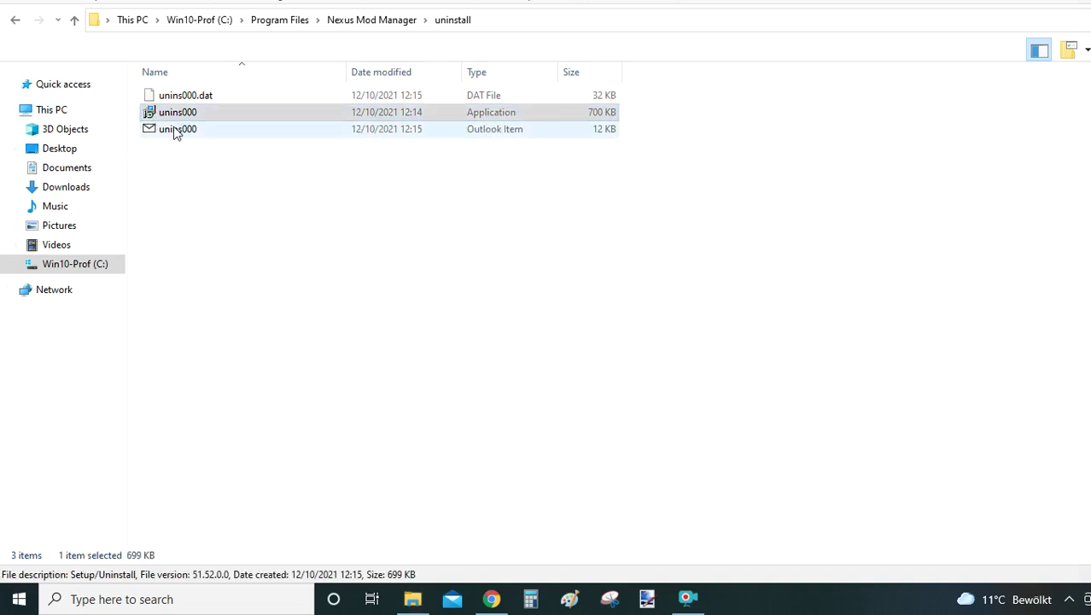
key(Return)
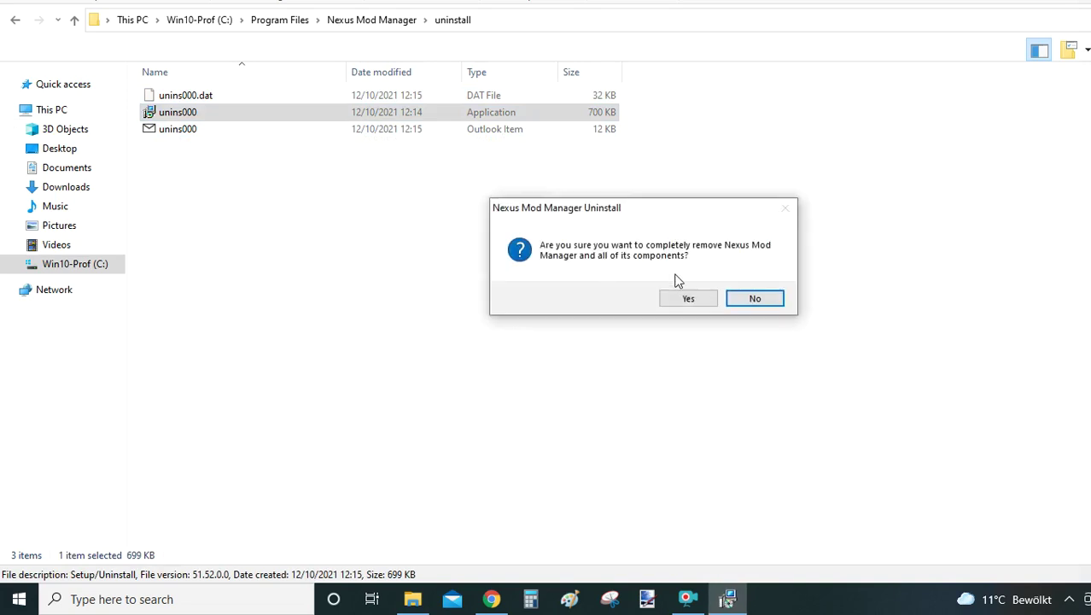
click(705, 300)
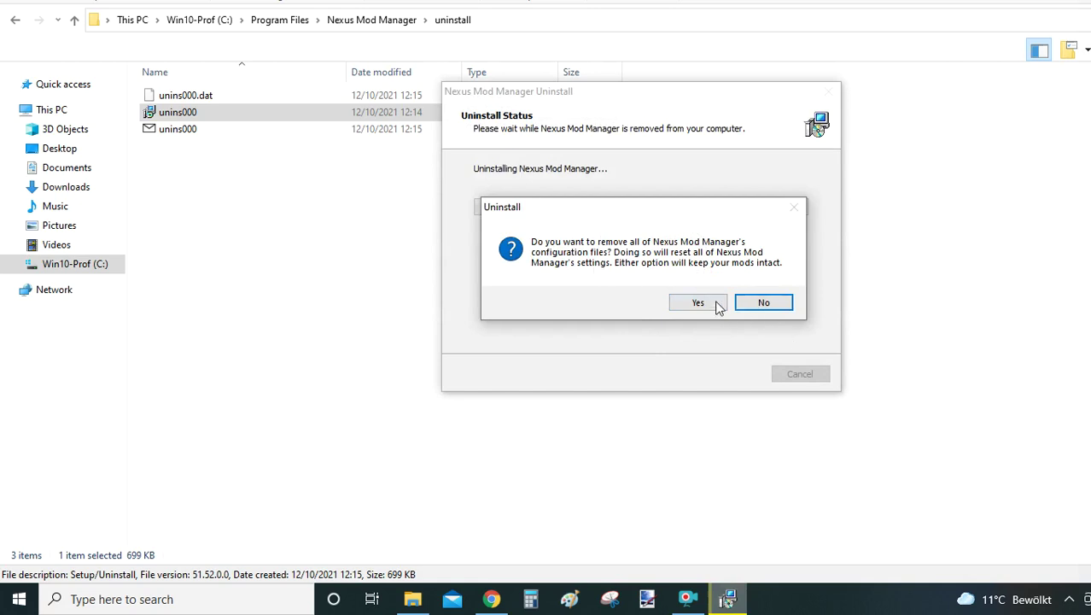
click(696, 301)
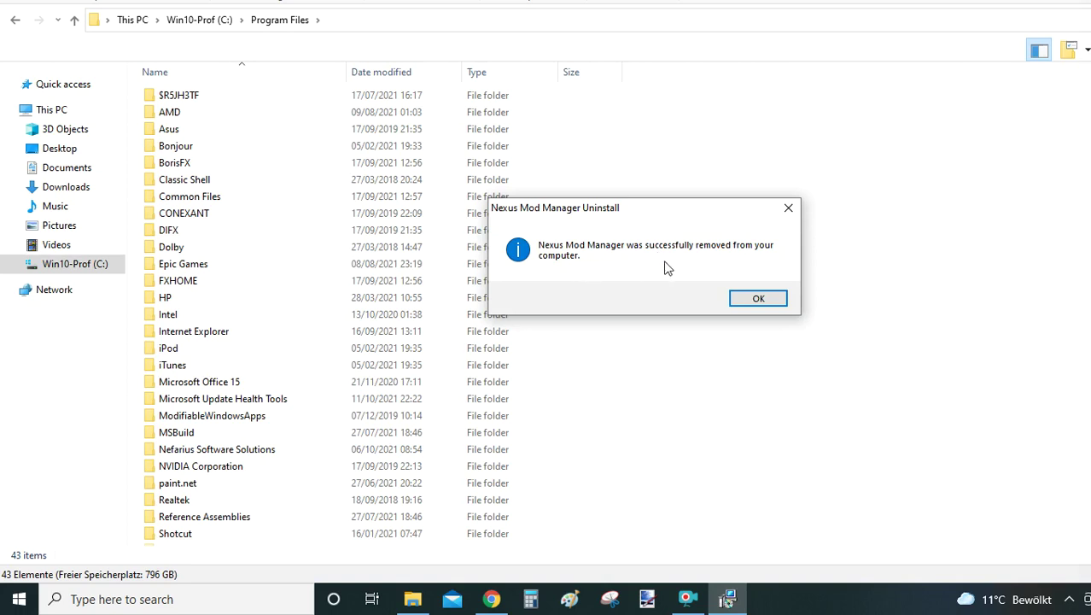
click(762, 300)
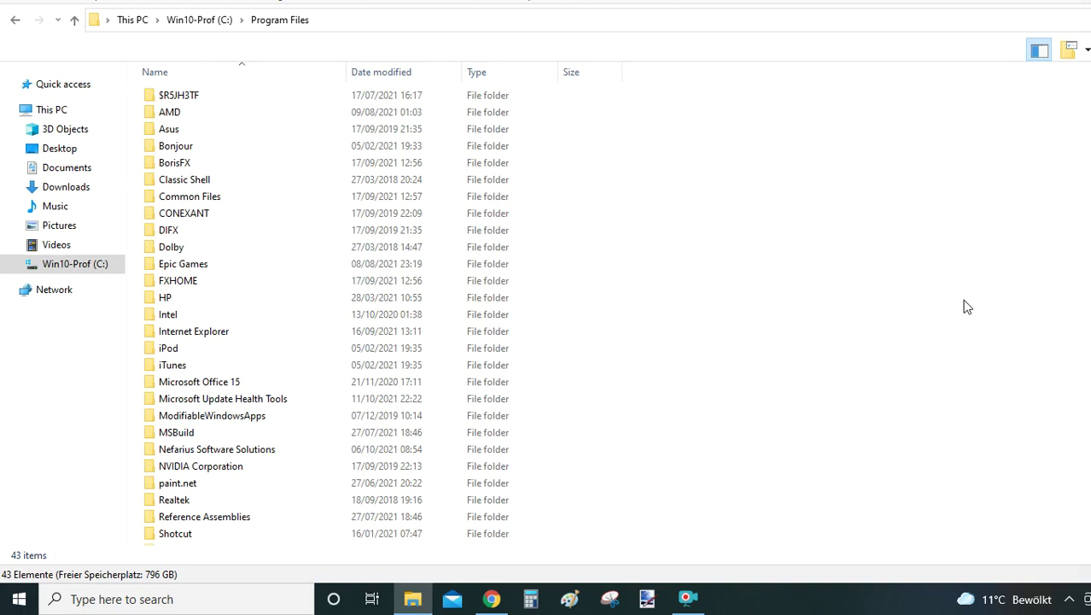